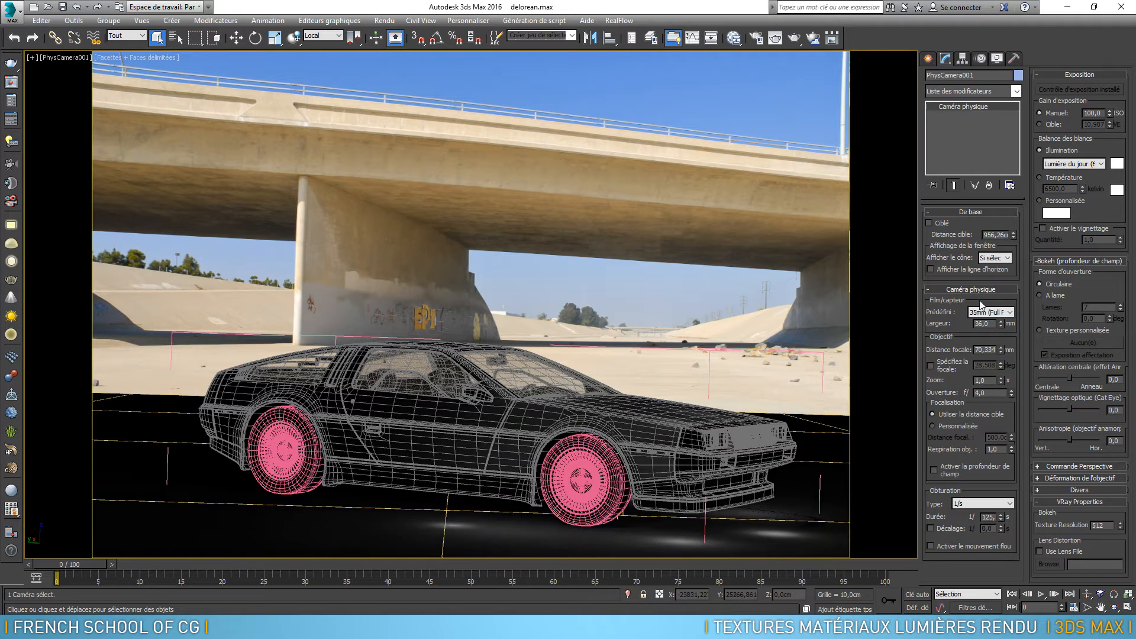
# Enable depth of field on the physical camera and reframe it as a close-up of the car's front side
pyautogui.click(933, 470)
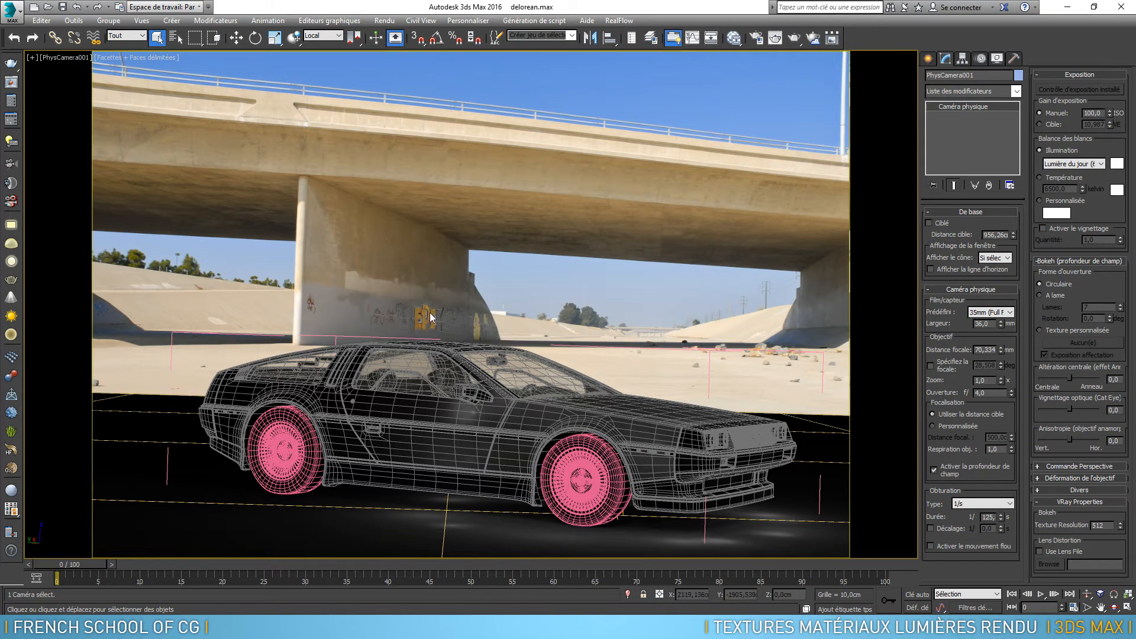
pyautogui.click(1087, 595)
pyautogui.scroll(8, 511, 389)
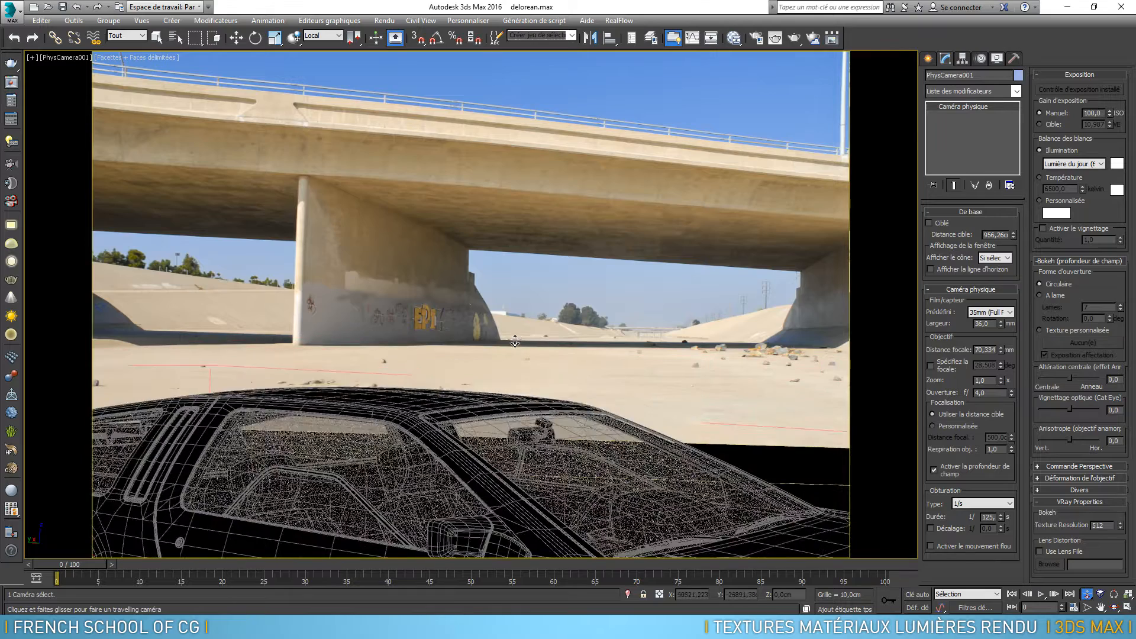
pyautogui.scroll(4, 554, 329)
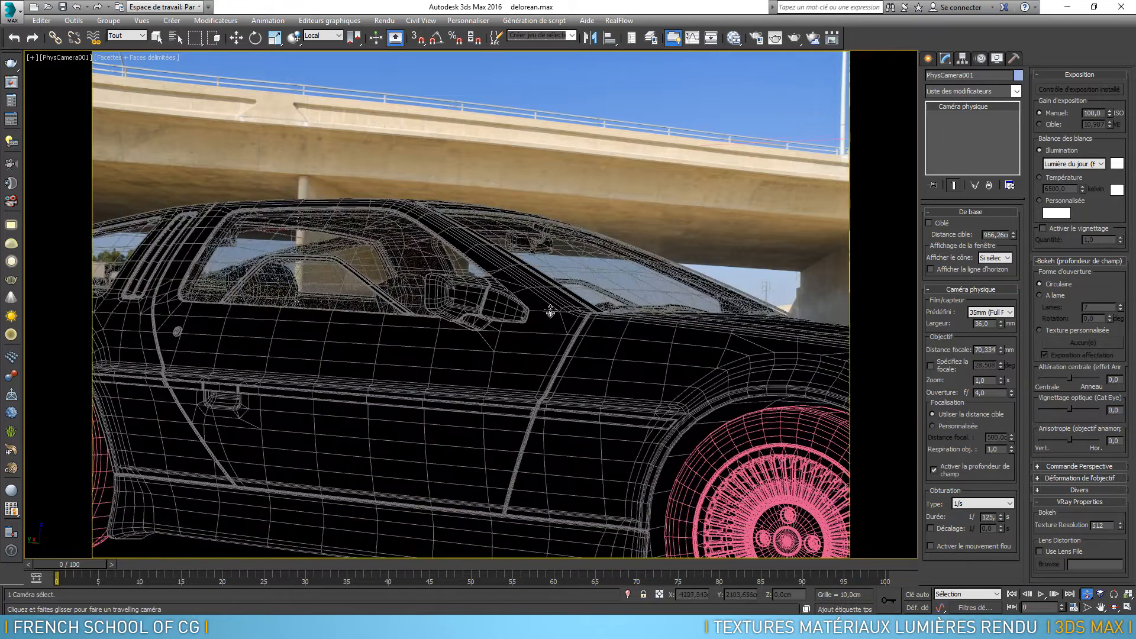
pyautogui.scroll(3, 552, 301)
pyautogui.click(1113, 608)
pyautogui.moveTo(730, 436); pyautogui.dragTo(590, 304)
pyautogui.moveTo(740, 398); pyautogui.dragTo(651, 350)
pyautogui.moveTo(400, 283); pyautogui.dragTo(556, 294)
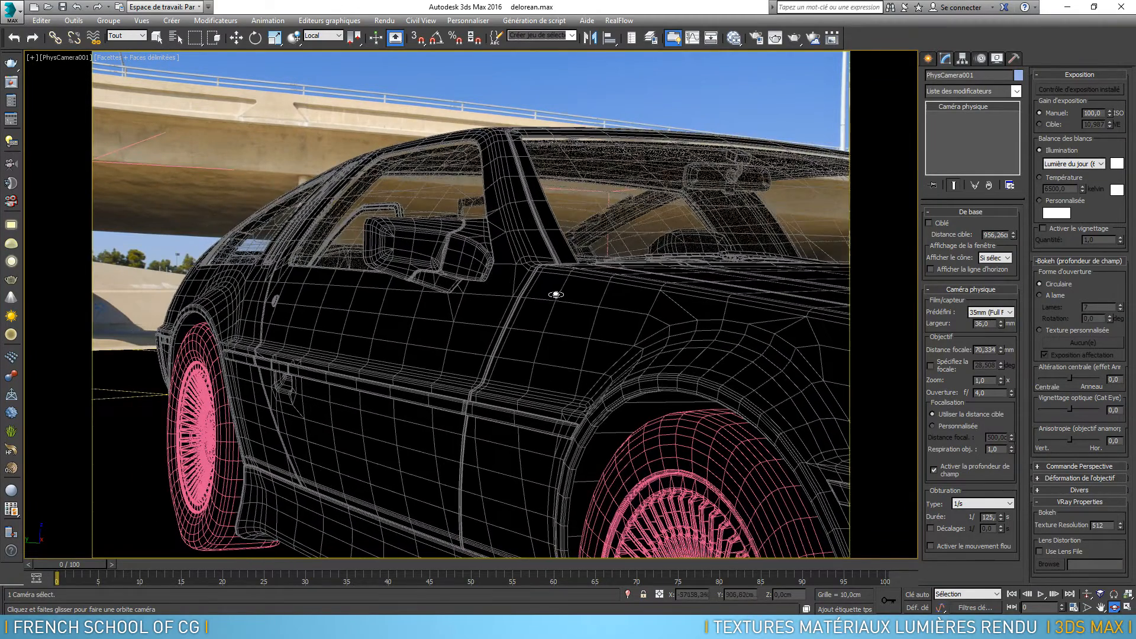
# Run a test render of the close-up camera view, then stop it and close the frame buffer
pyautogui.click(794, 39)
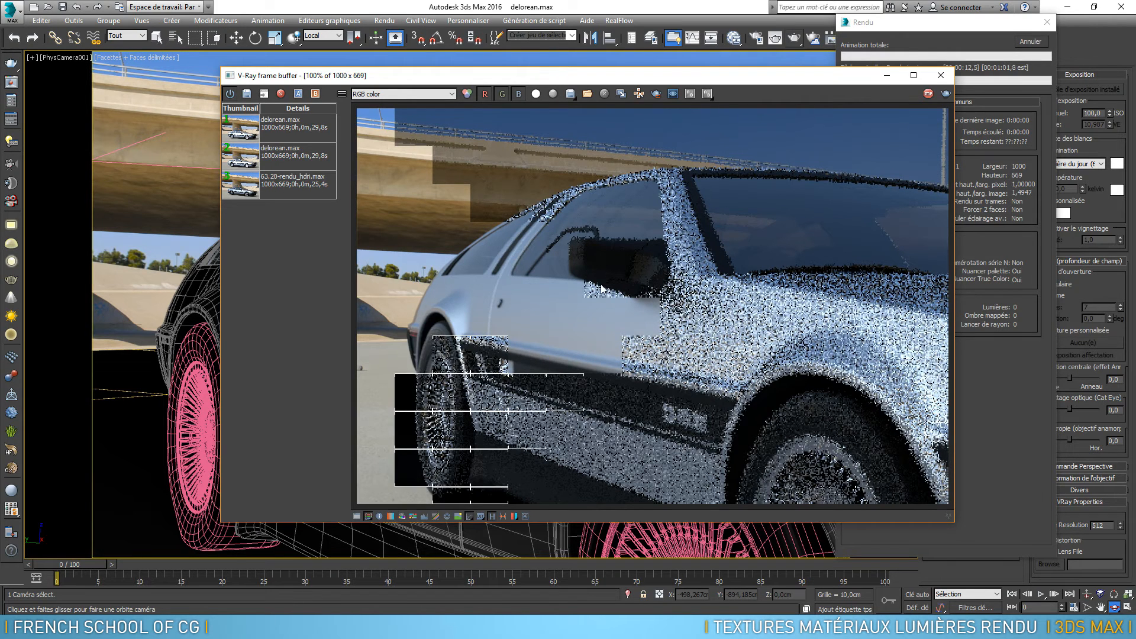
pyautogui.press('Escape')
pyautogui.click(941, 76)
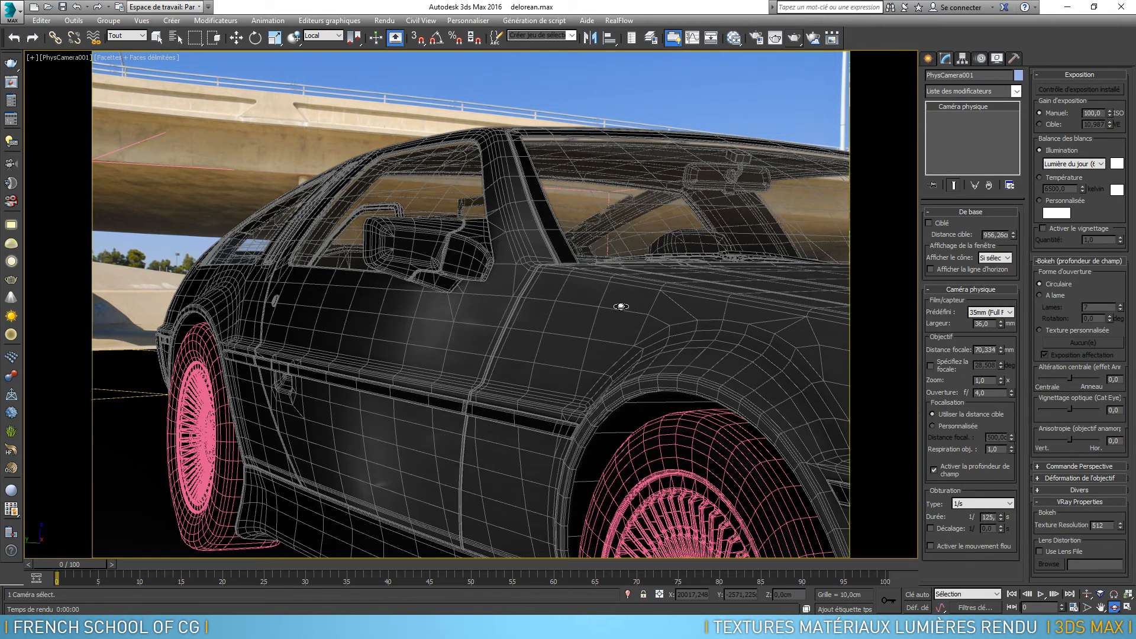
# In the top view, make the camera targeted and move its target back along its axis onto the car near the windshield
pyautogui.press('t')
pyautogui.scroll(-5, 548, 293)
pyautogui.moveTo(547, 293); pyautogui.dragTo(459, 300, button='middle')
pyautogui.scroll(-6, 566, 361)
pyautogui.moveTo(565, 361); pyautogui.dragTo(577, 293, button='middle')
pyautogui.scroll(4, 585, 396)
pyautogui.moveTo(541, 402); pyautogui.dragTo(483, 410, button='middle')
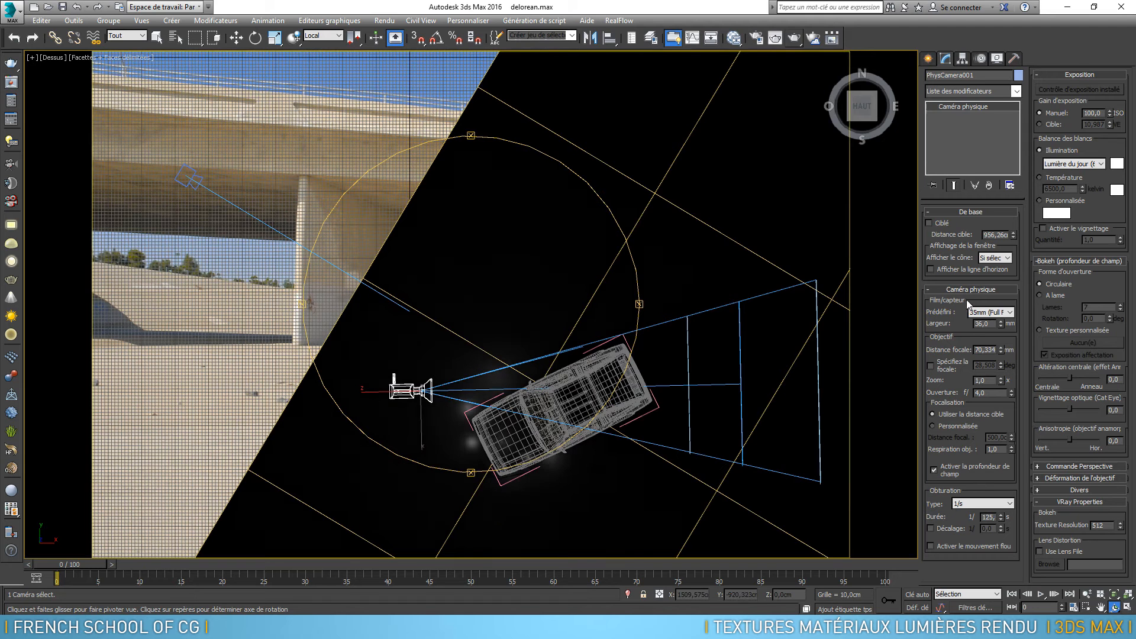
pyautogui.click(930, 223)
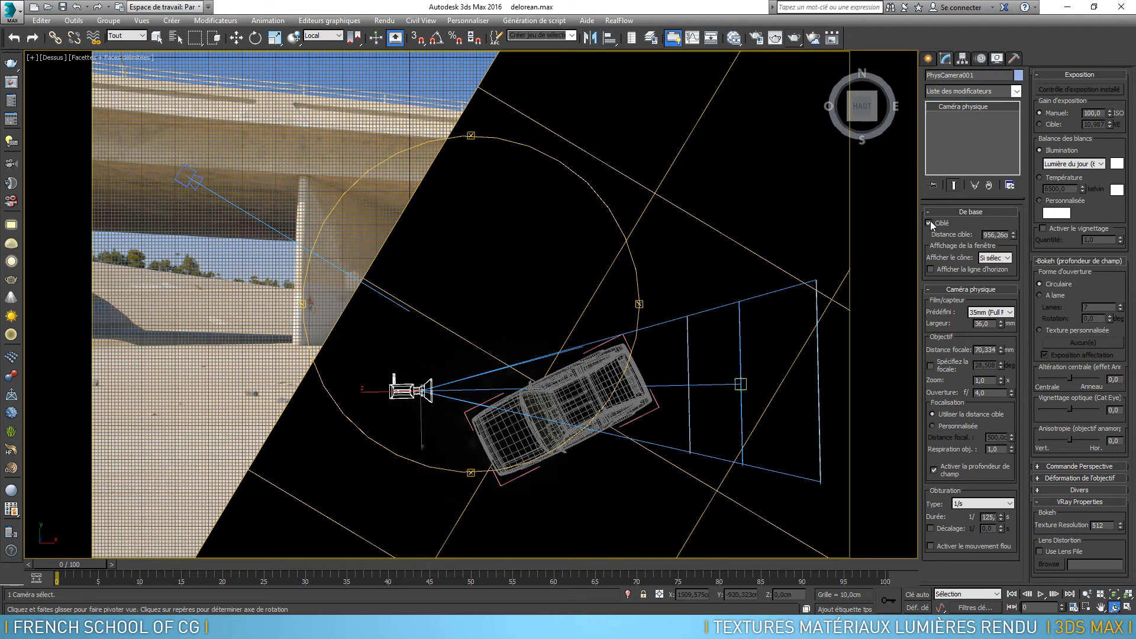
pyautogui.click(231, 39)
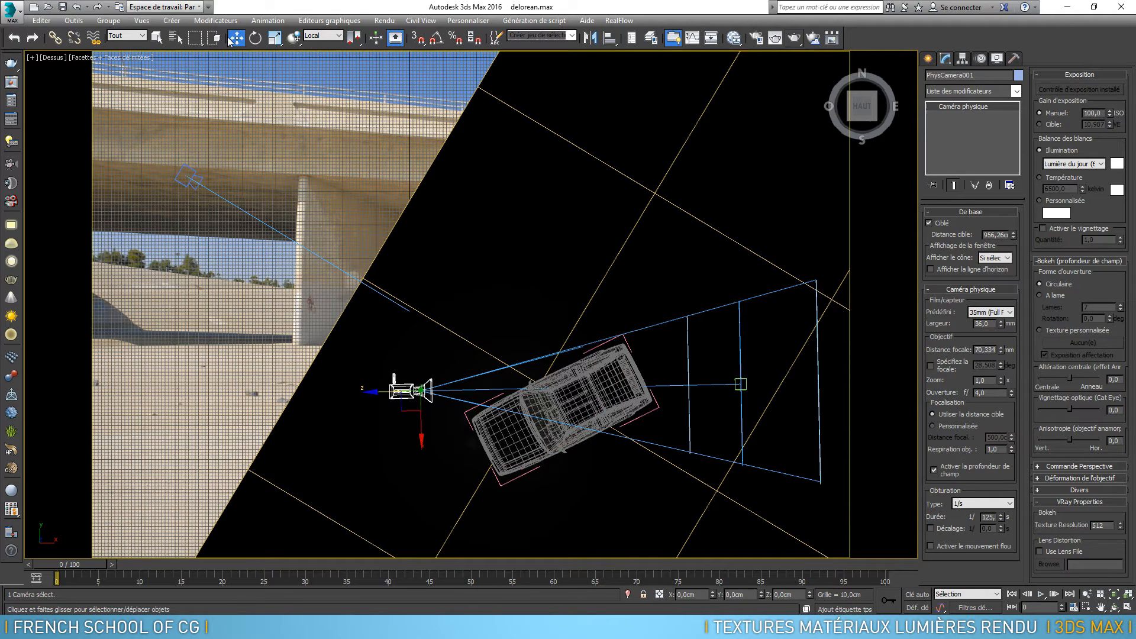
pyautogui.click(743, 384)
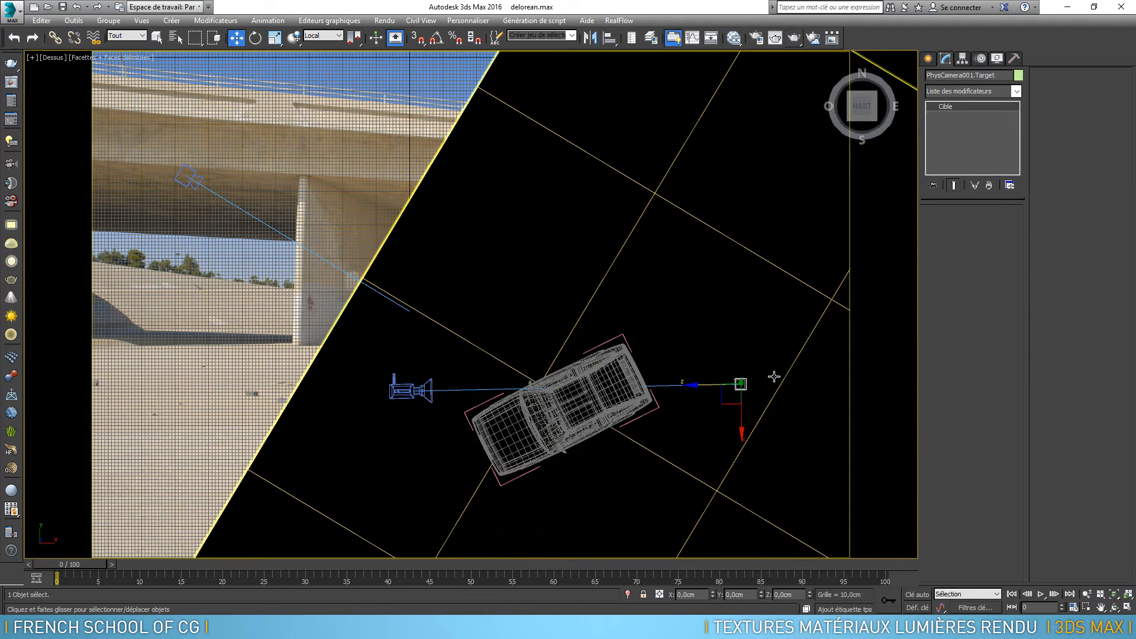
pyautogui.moveTo(696, 385); pyautogui.dragTo(485, 385)
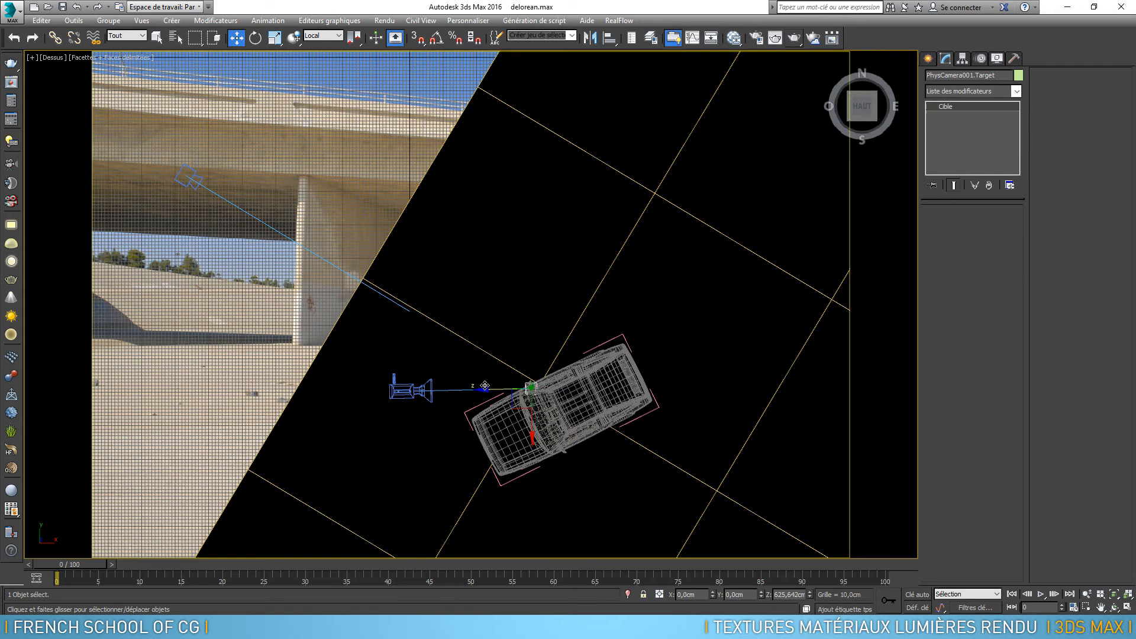
# Return to the PhysCamera001 view and test render the new focus distance, then stop and close the render
pyautogui.press('c')
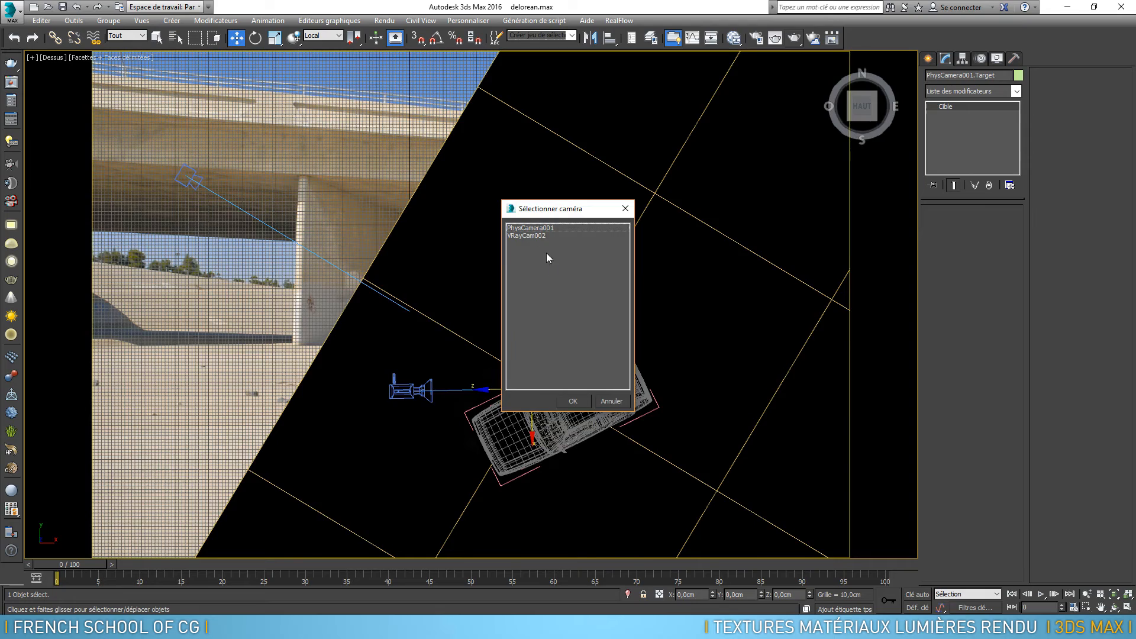
pyautogui.doubleClick(536, 228)
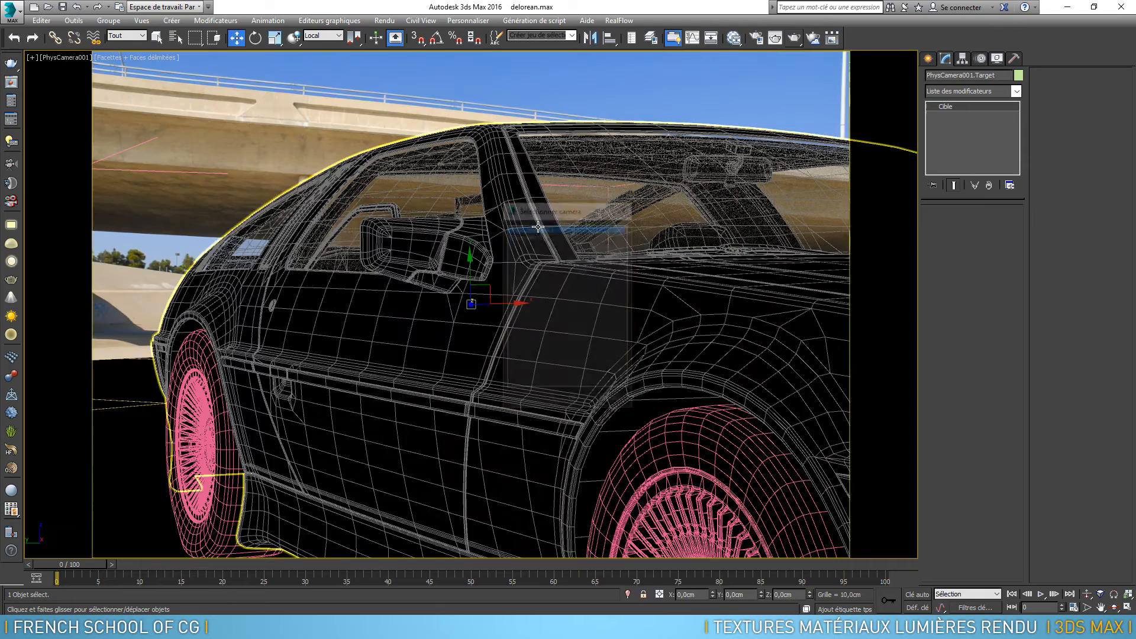
pyautogui.click(795, 39)
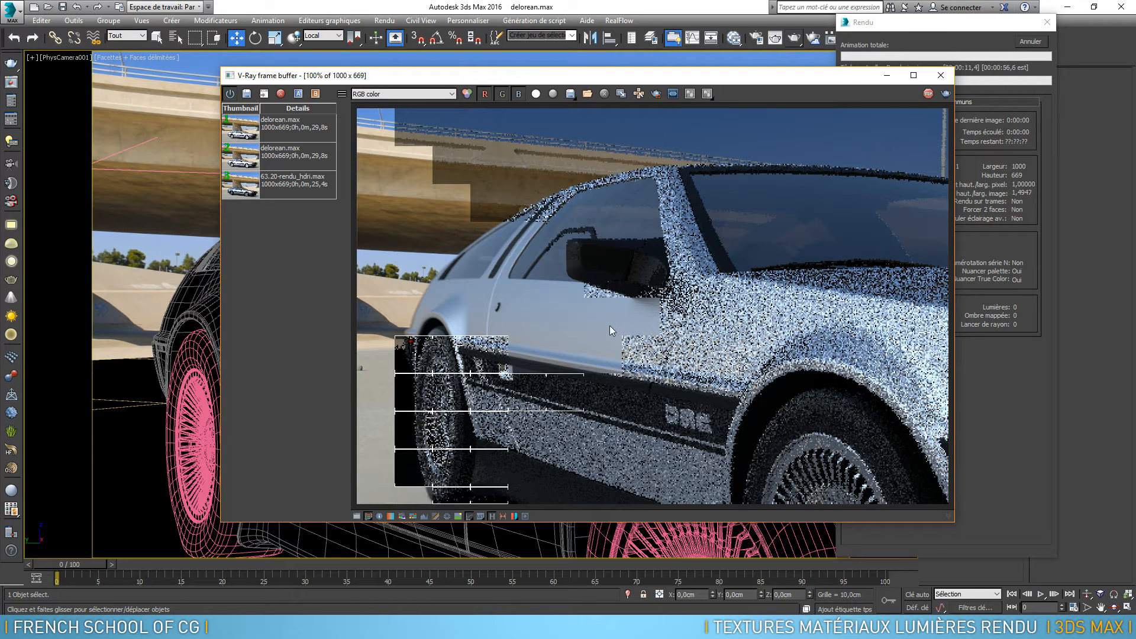
pyautogui.press('Escape')
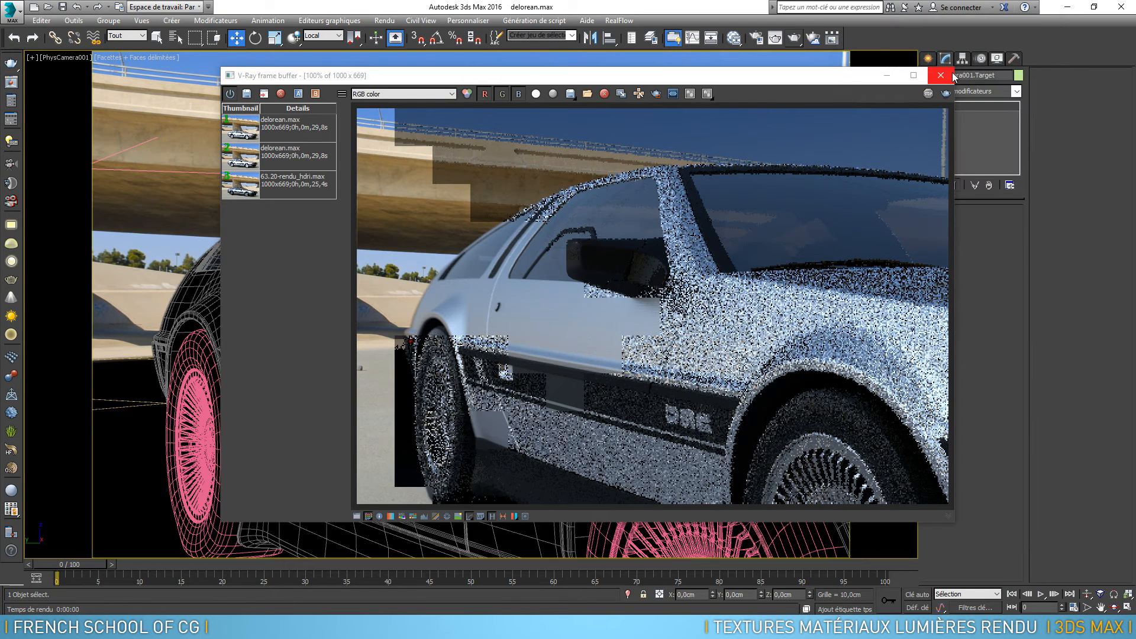
pyautogui.click(940, 75)
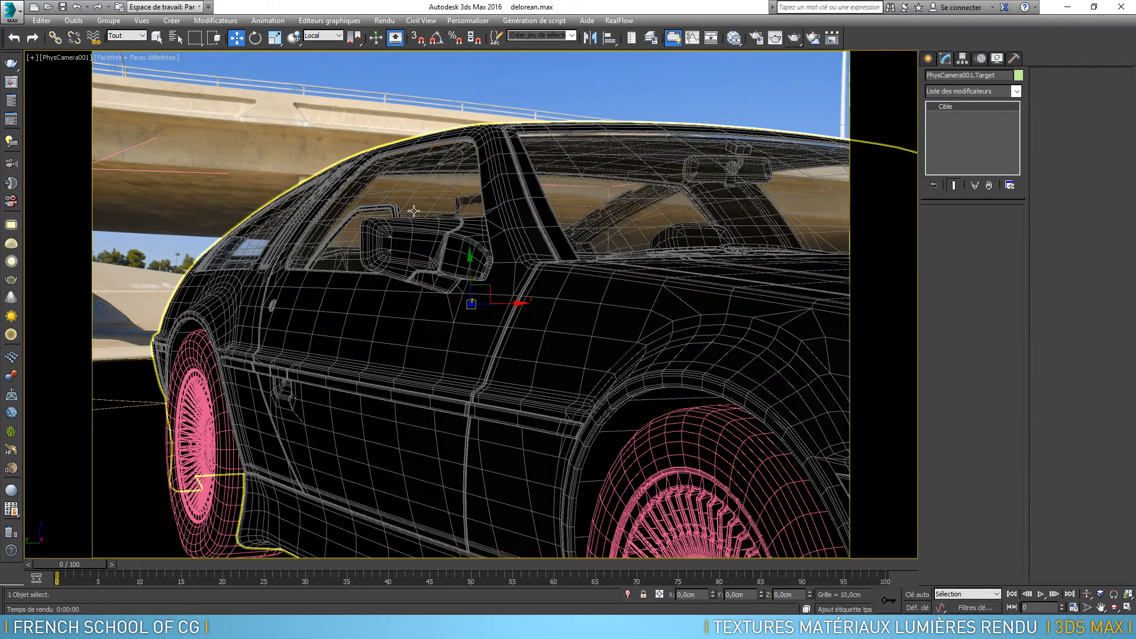
# Select PhysCamera001 and show its depth-of-field planes around the car in an orbited perspective view
pyautogui.click(47, 60)
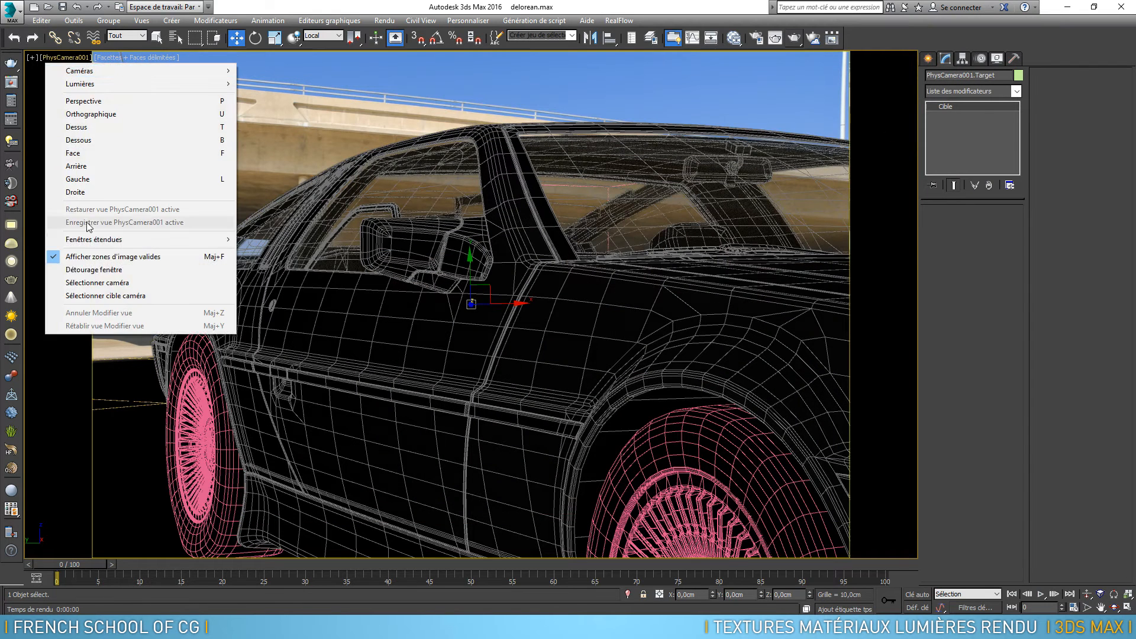
pyautogui.click(101, 282)
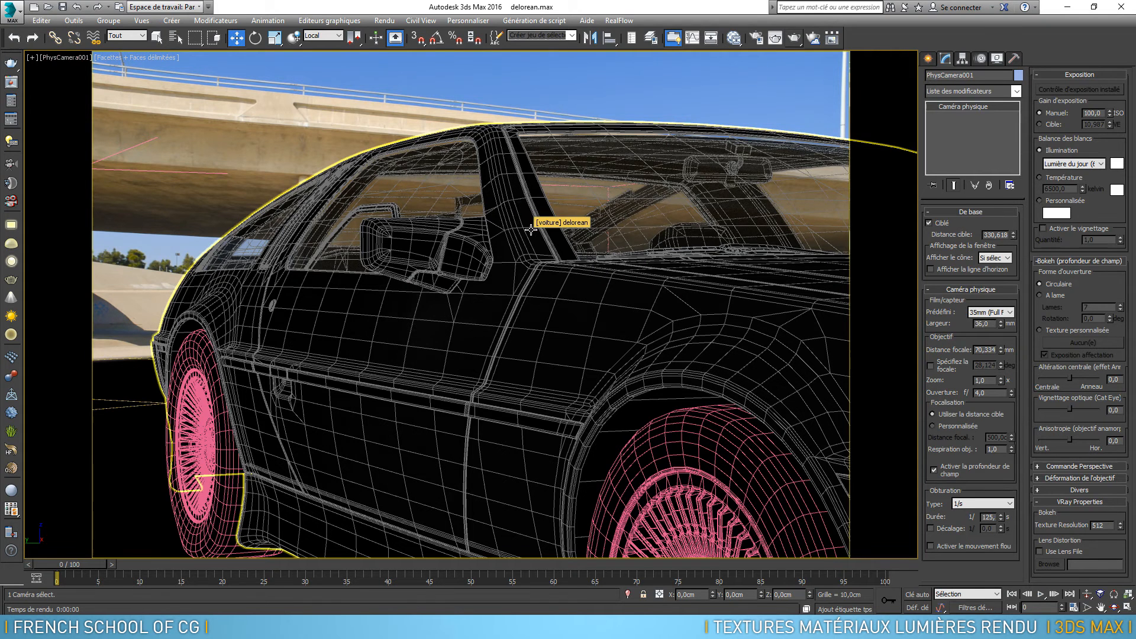
pyautogui.press('p')
pyautogui.scroll(-6, 543, 246)
pyautogui.keyDown('alt'); pyautogui.moveTo(541, 254); pyautogui.dragTo(612, 318, button='middle'); pyautogui.keyUp('alt')
pyautogui.scroll(3, 445, 262)
pyautogui.moveTo(444, 262); pyautogui.dragTo(512, 296, button='middle')
pyautogui.scroll(1, 505, 296)
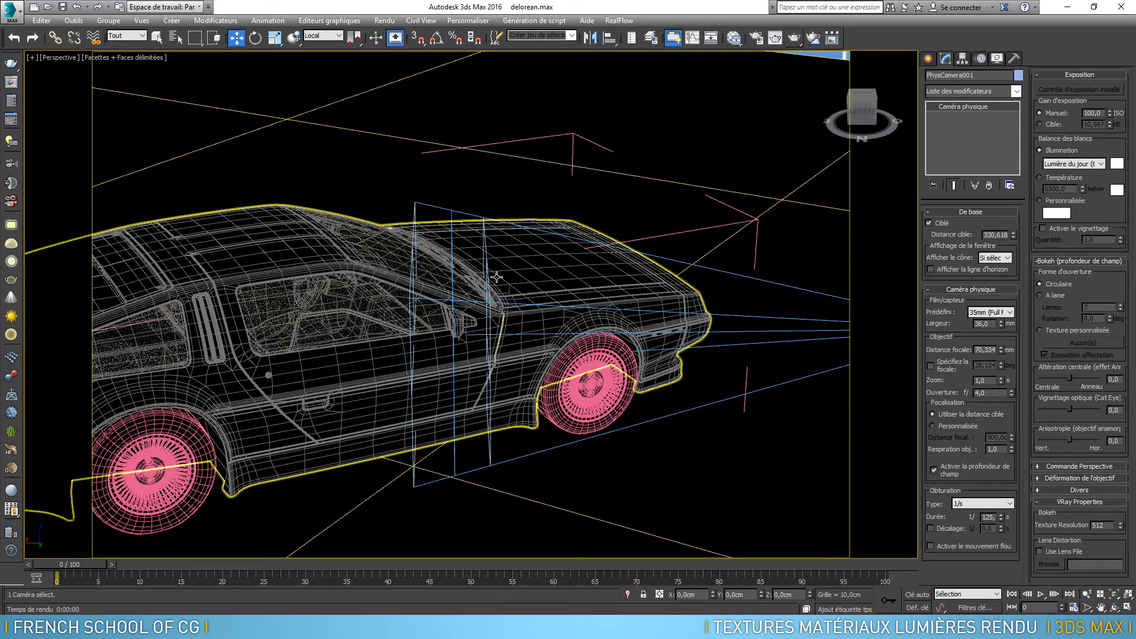
pyautogui.keyDown('alt'); pyautogui.moveTo(493, 277); pyautogui.dragTo(451, 287, button='middle'); pyautogui.keyUp('alt')
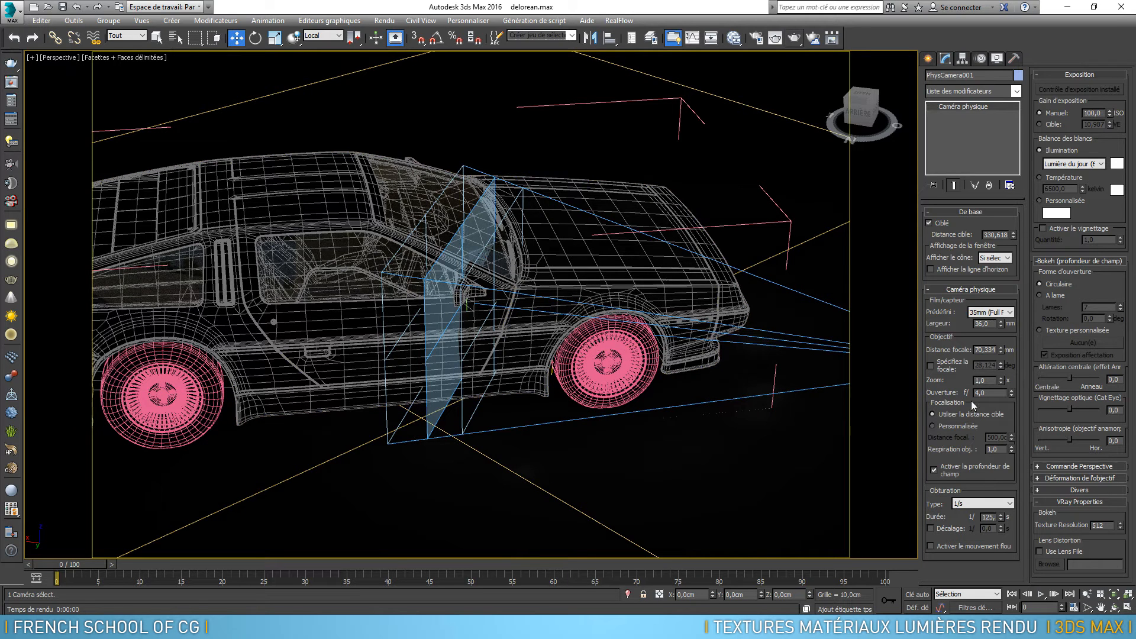
# Set the camera's aperture to f/1.0 and its shutter duration to 1/1000 s
pyautogui.press('Return')
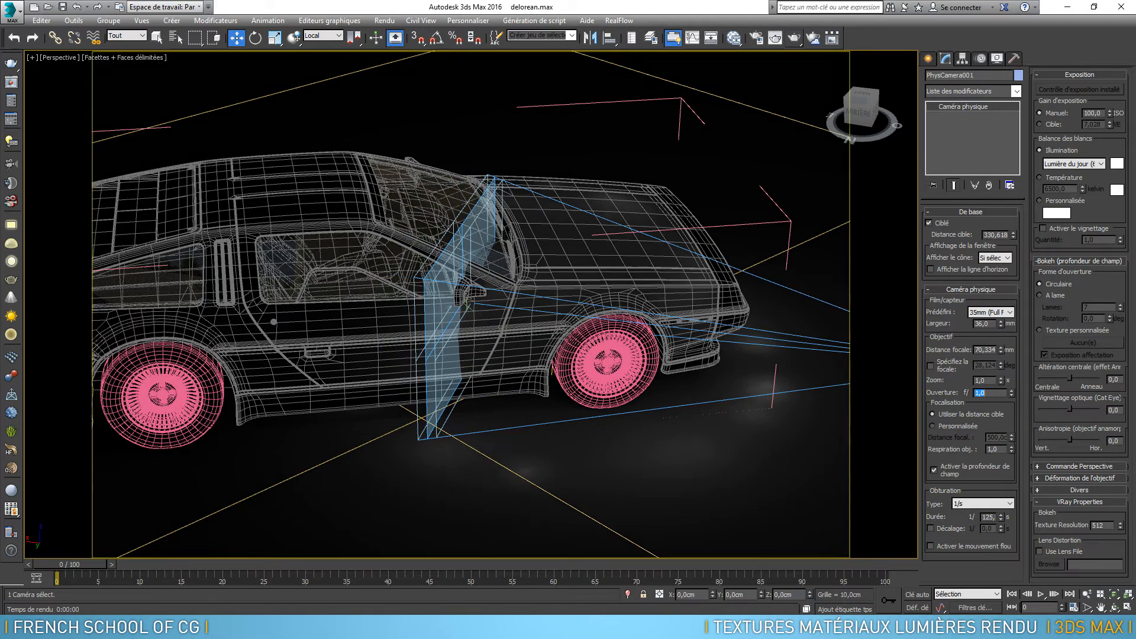
pyautogui.keyDown('alt'); pyautogui.moveTo(577, 348); pyautogui.dragTo(587, 348, button='middle'); pyautogui.keyUp('alt')
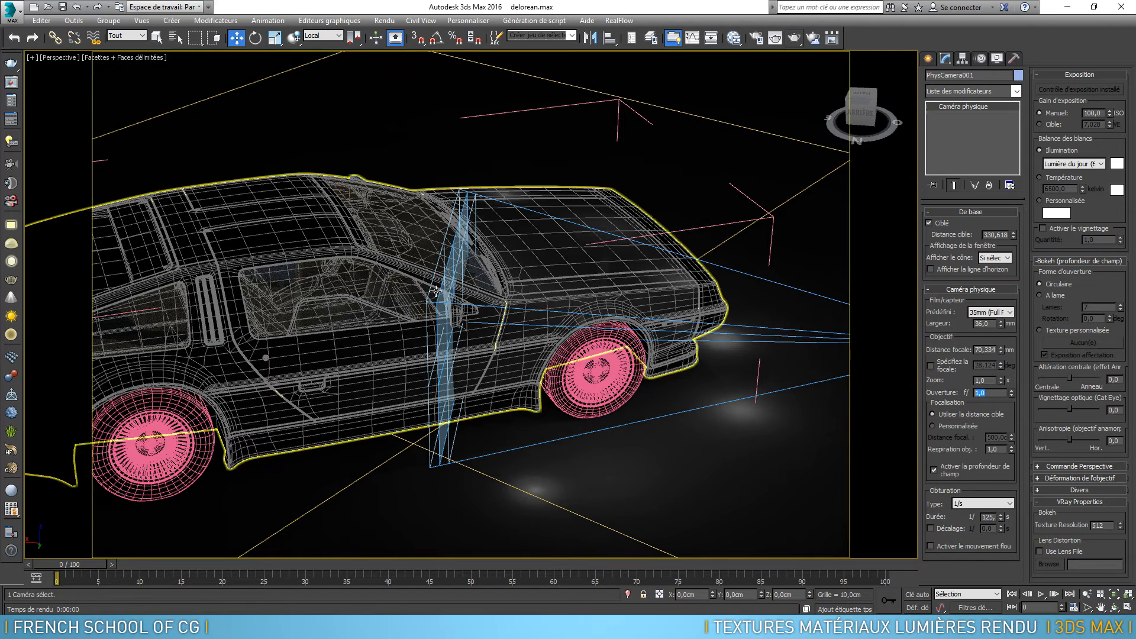
pyautogui.doubleClick(994, 516)
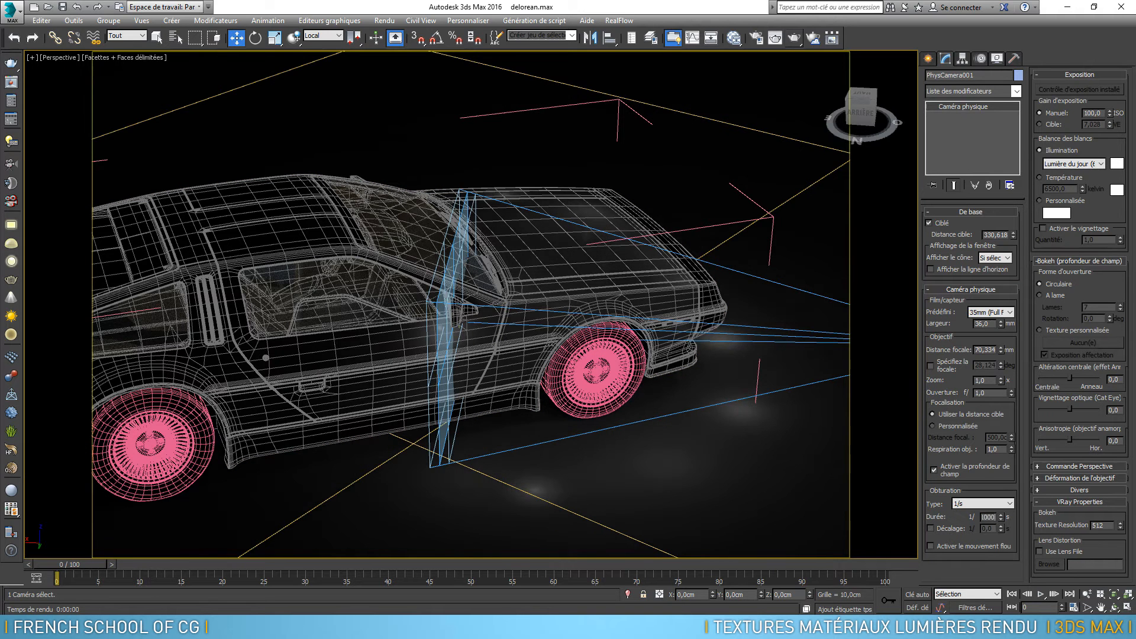
pyautogui.press('Return')
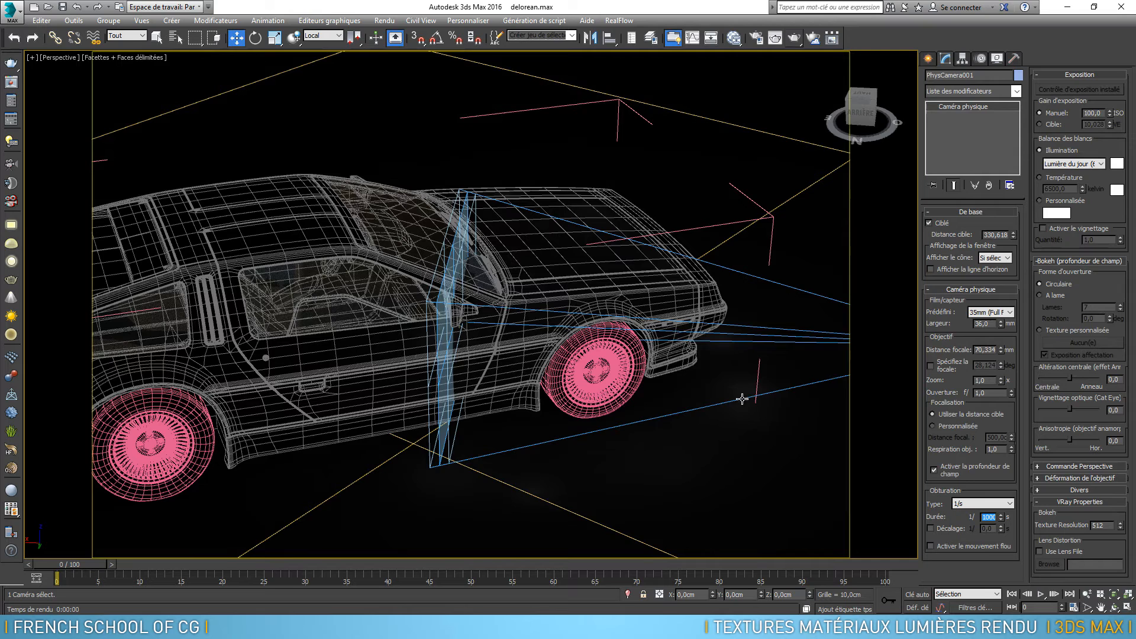
# Switch back to the camera view and test render the stronger background blur, then stop and close the render
pyautogui.rightClick(603, 185)
pyautogui.click(560, 278)
pyautogui.press('c')
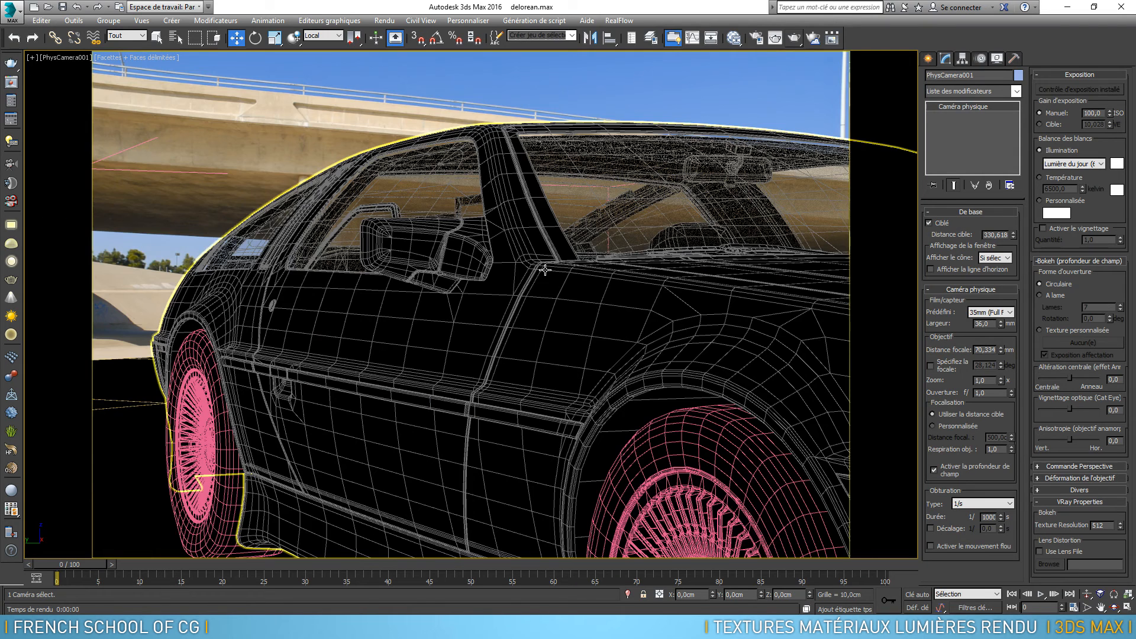
pyautogui.click(795, 38)
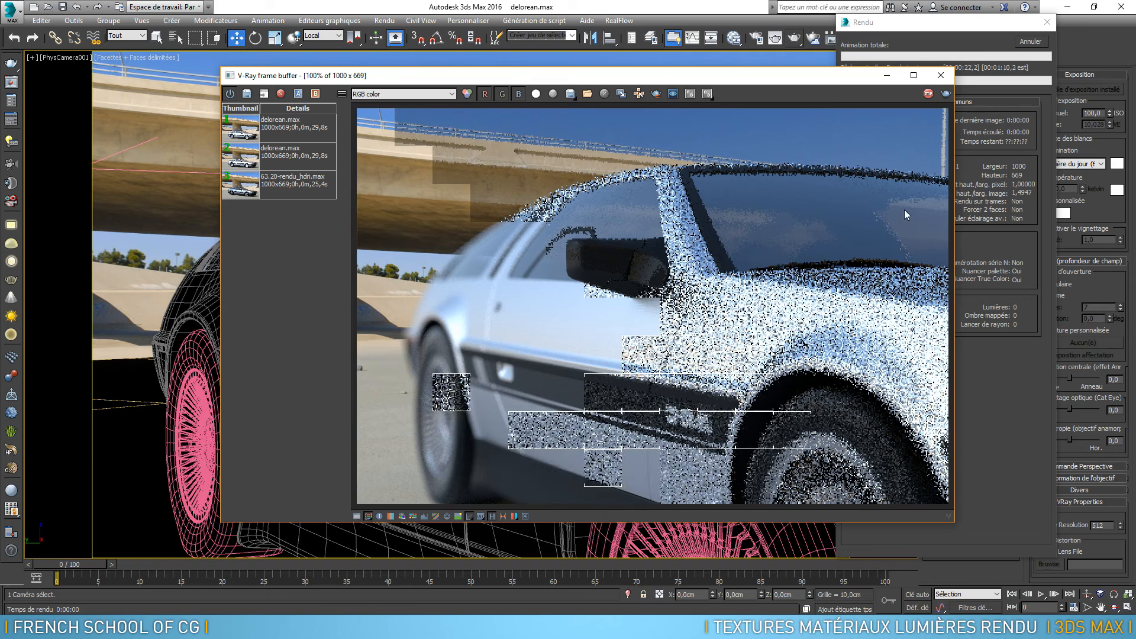
pyautogui.press('Escape')
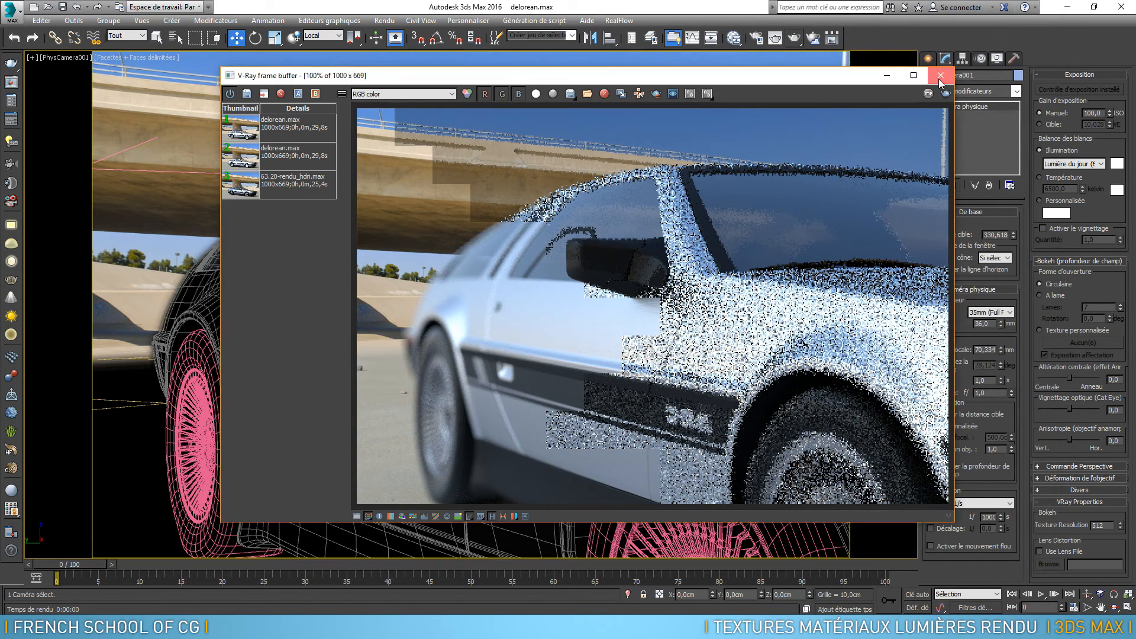
pyautogui.click(941, 76)
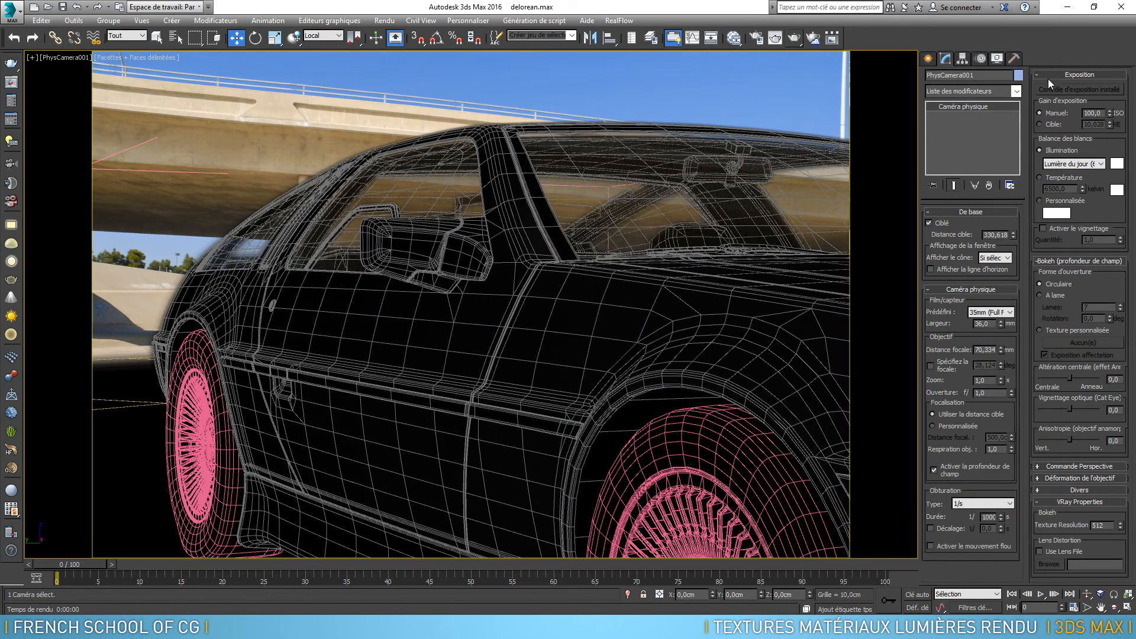
# Change the camera's bokeh aperture shape to bladed with 6 blades
pyautogui.click(1086, 261)
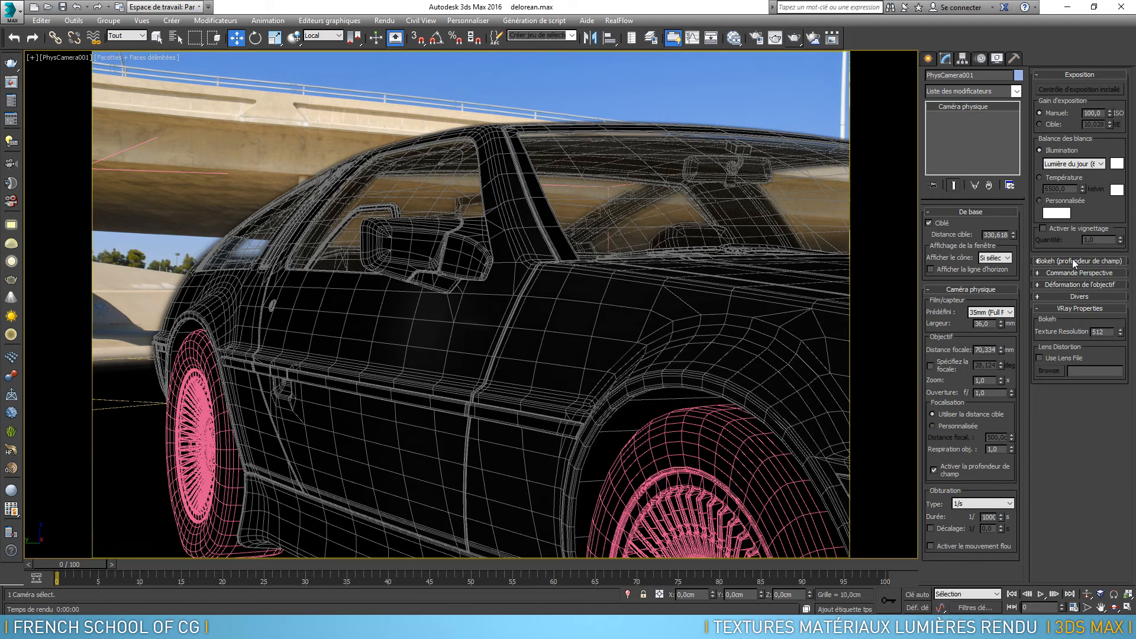
pyautogui.click(1072, 260)
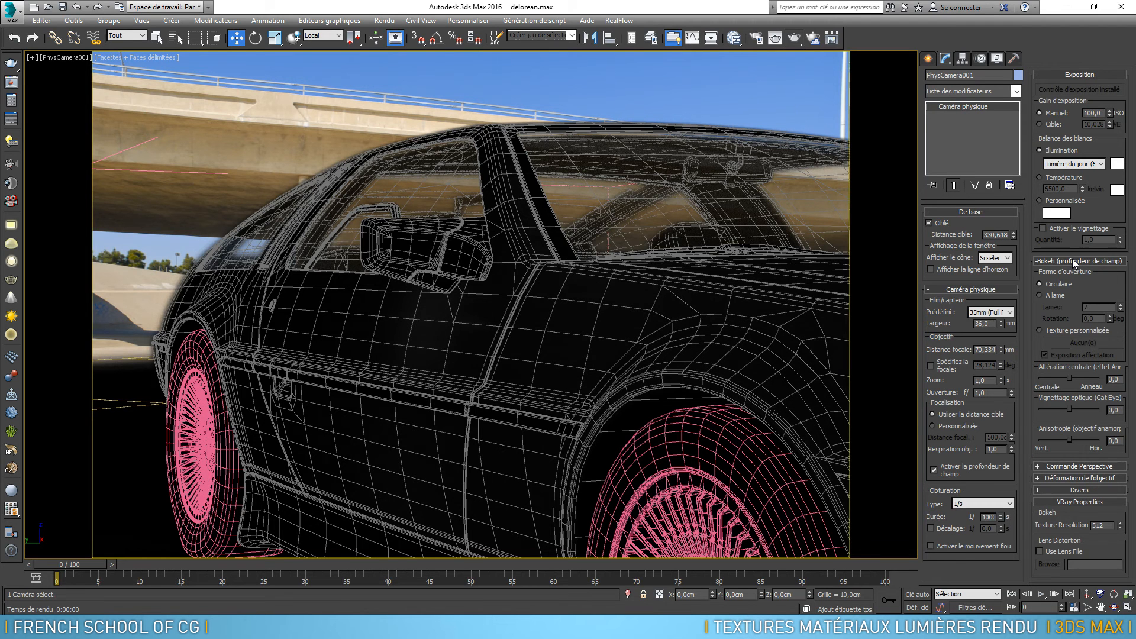
pyautogui.click(1045, 294)
pyautogui.write('6')
pyautogui.press('Return')
pyautogui.press('Tab')
pyautogui.click(1058, 230)
pyautogui.click(1060, 232)
# Expand the perspective control, lens distortion and miscellaneous camera settings, and enable the horizon line display
pyautogui.click(1077, 466)
pyautogui.scroll(-3, 1074, 396)
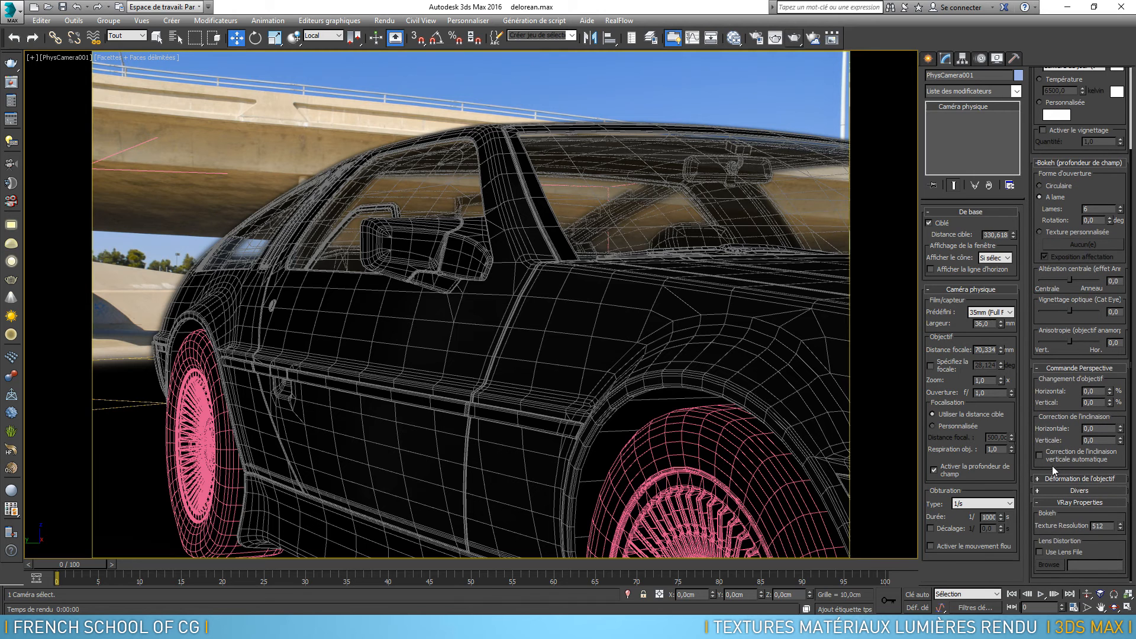
pyautogui.click(1059, 478)
pyautogui.scroll(-3, 1079, 495)
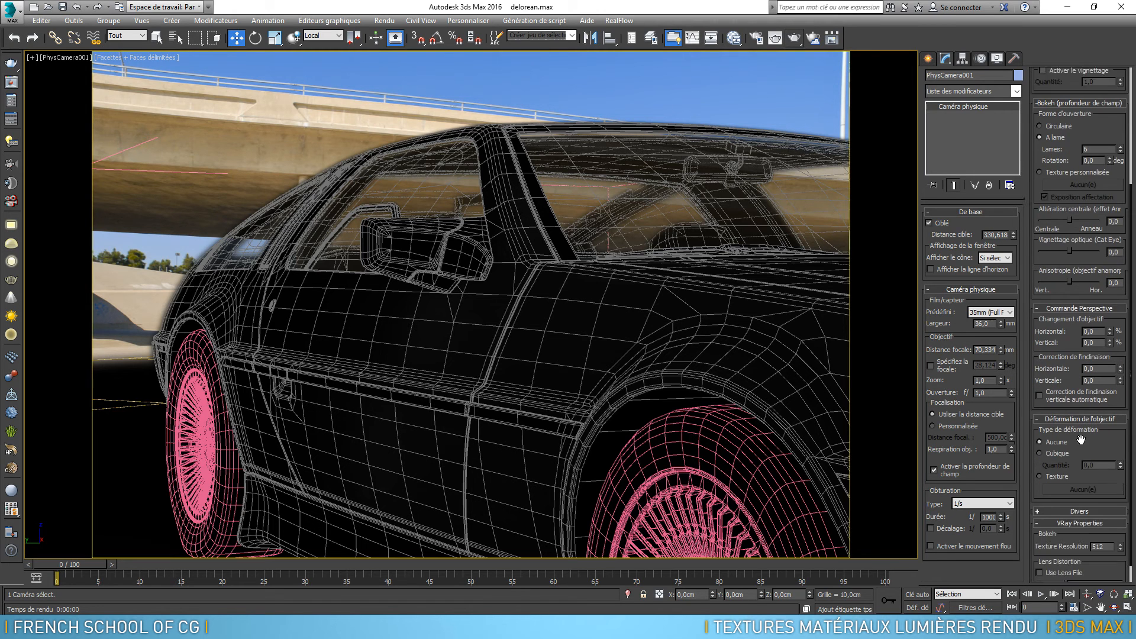
pyautogui.click(1068, 491)
pyautogui.scroll(-3, 1112, 407)
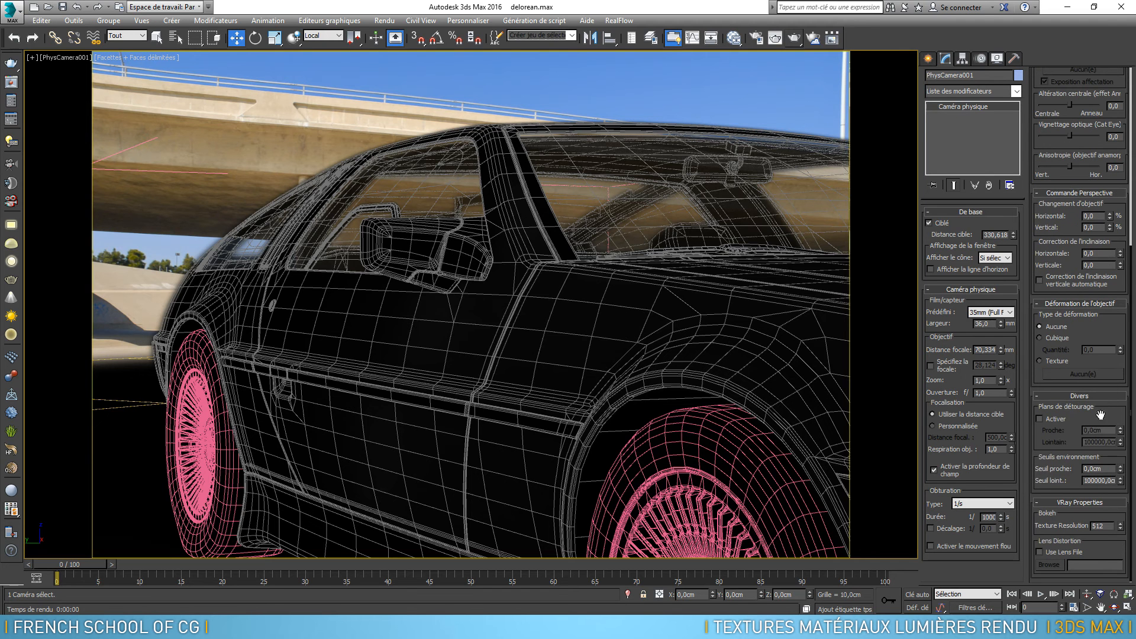
pyautogui.click(931, 269)
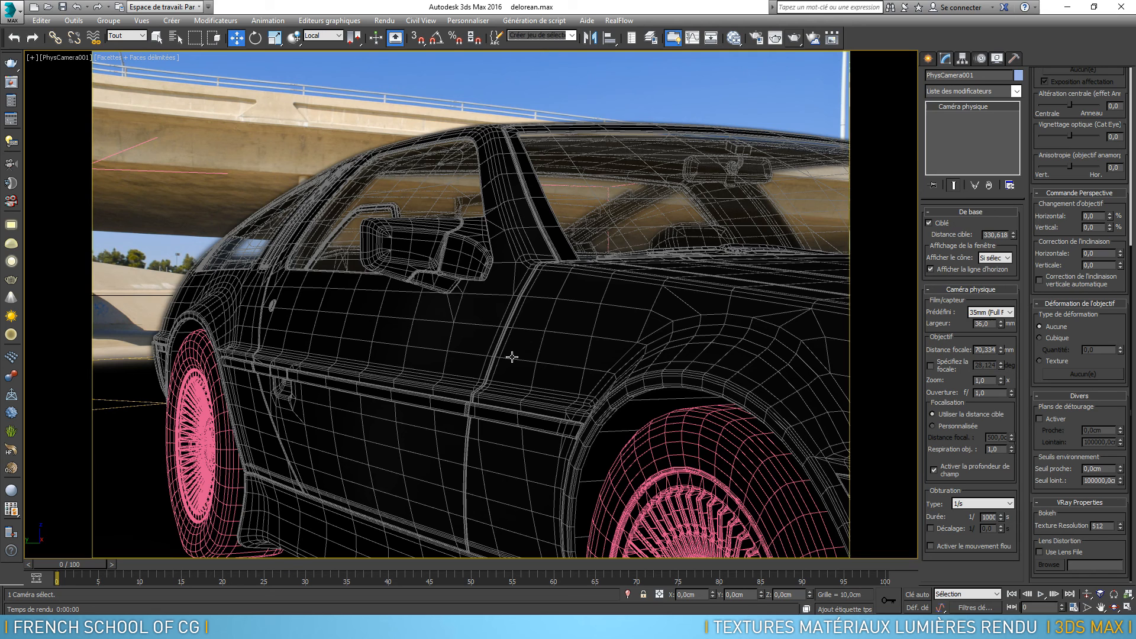